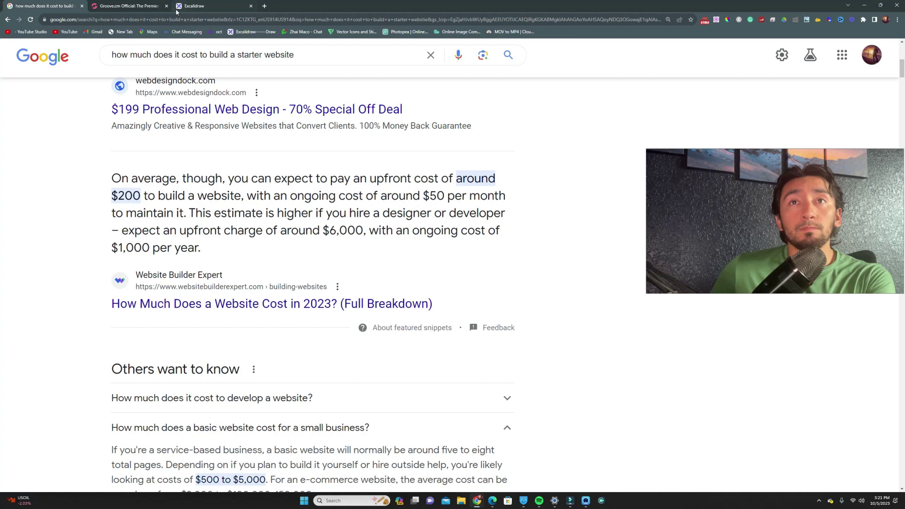
Step: Switch to the Excalidraw tab holding the Groove.cm tool-by-tool comparison board
click(198, 8)
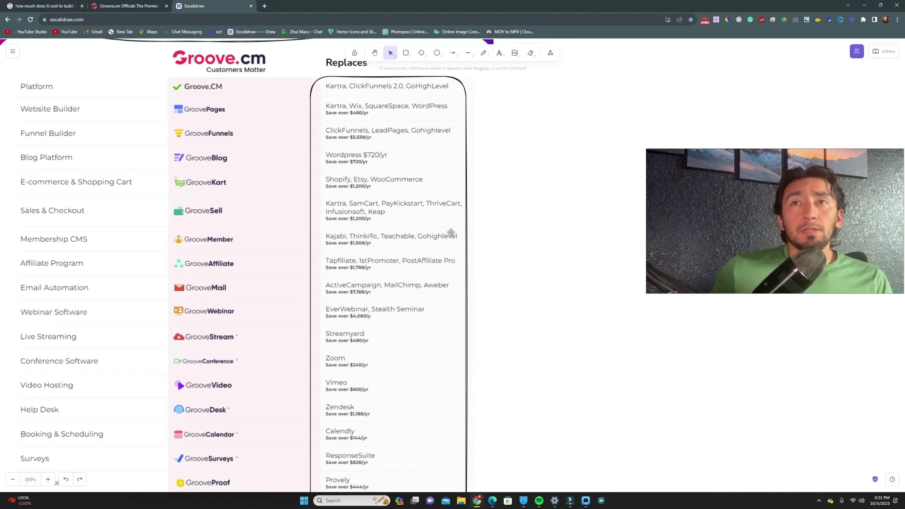
scroll(368, 180, up, 3)
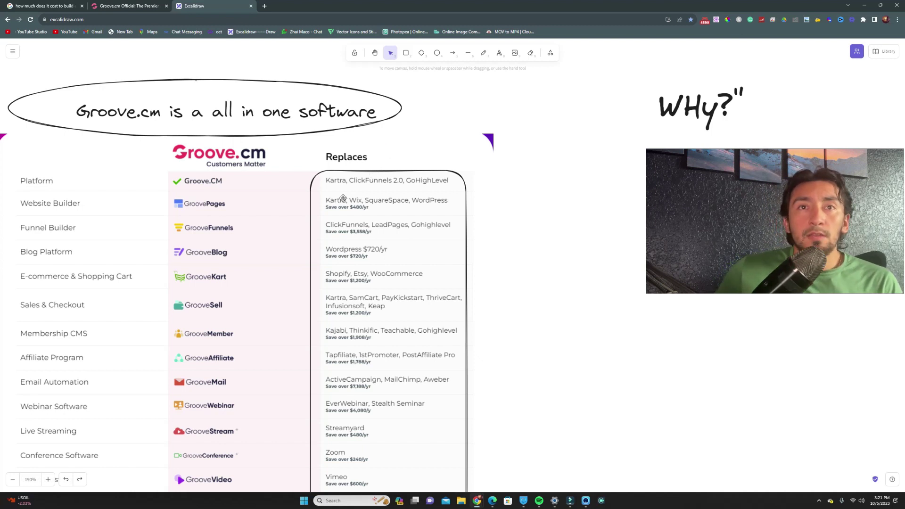
scroll(343, 199, down, 3)
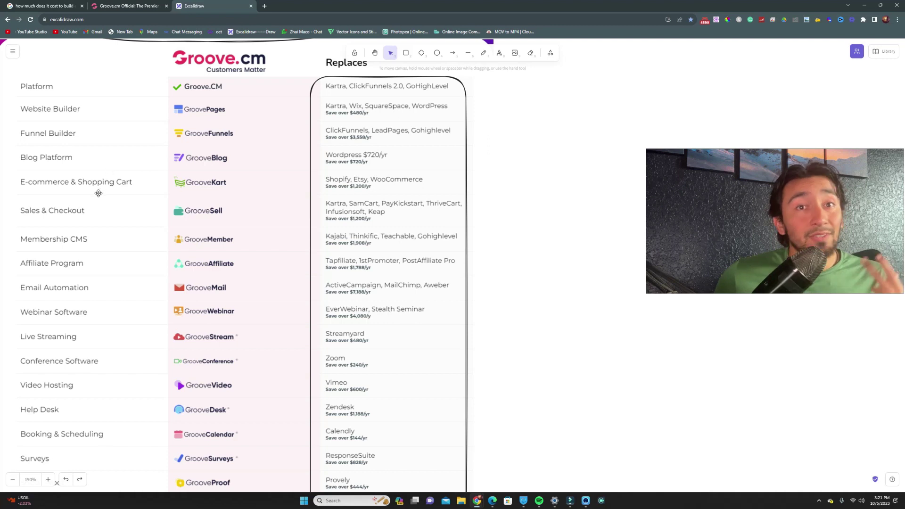
scroll(96, 224, down, 2)
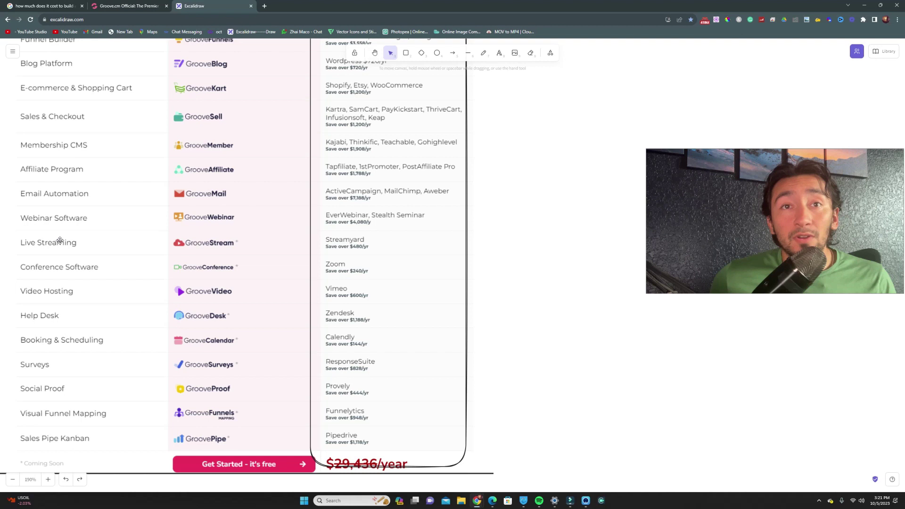
scroll(59, 237, down, 2)
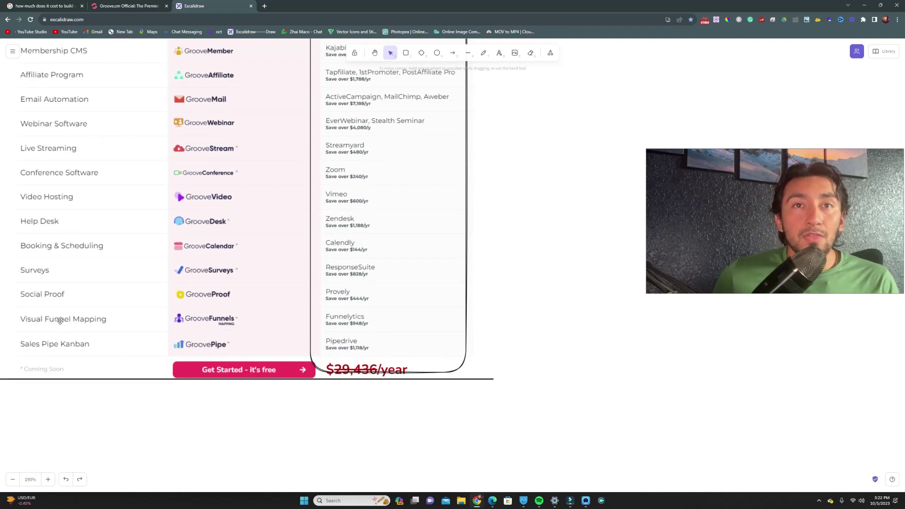
scroll(66, 299, up, 4)
scroll(66, 299, up, 2)
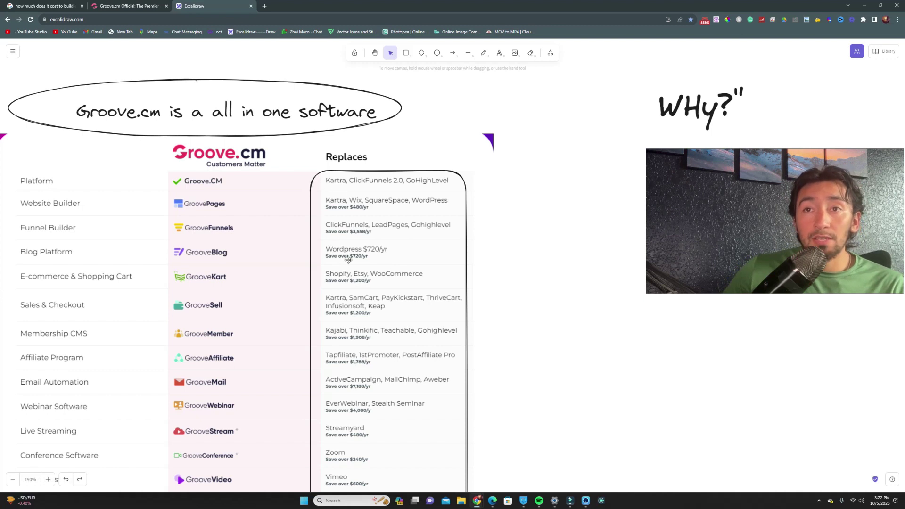
Step: Circle the 'Replaces' heading with a freehand pencil loop, then return to selection
click(484, 53)
mouse_move(379, 157)
mouse_down()
mouse_move(362, 141)
mouse_move(309, 142)
mouse_move(292, 167)
mouse_move(349, 172)
mouse_move(394, 159)
mouse_move(356, 156)
mouse_up()
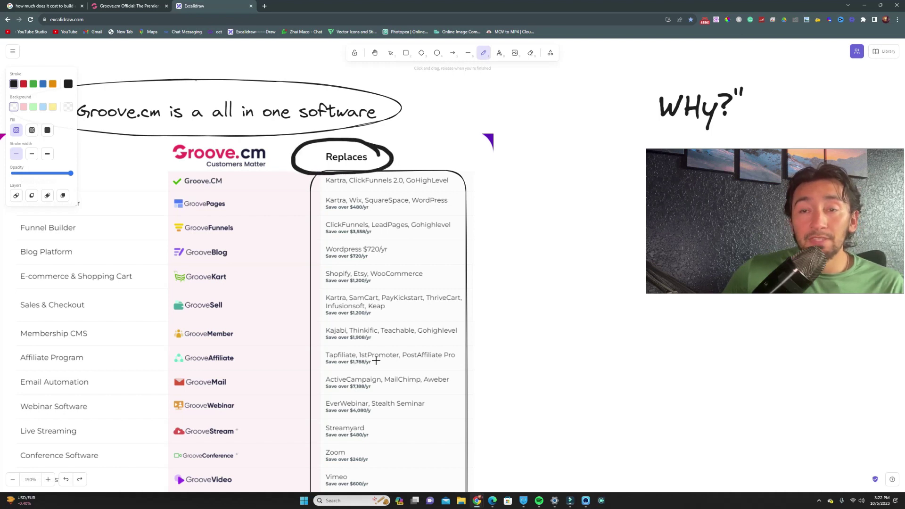
click(391, 52)
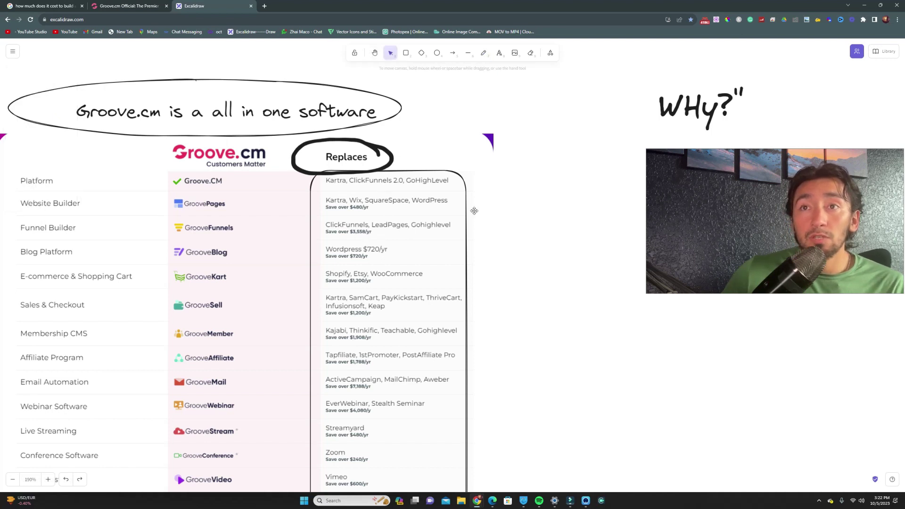
scroll(405, 118, down, 3)
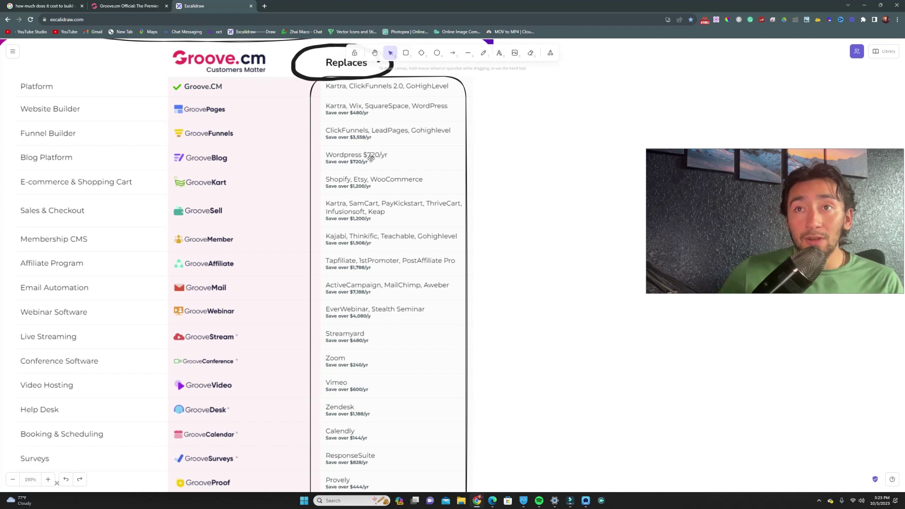
scroll(369, 464, down, 2)
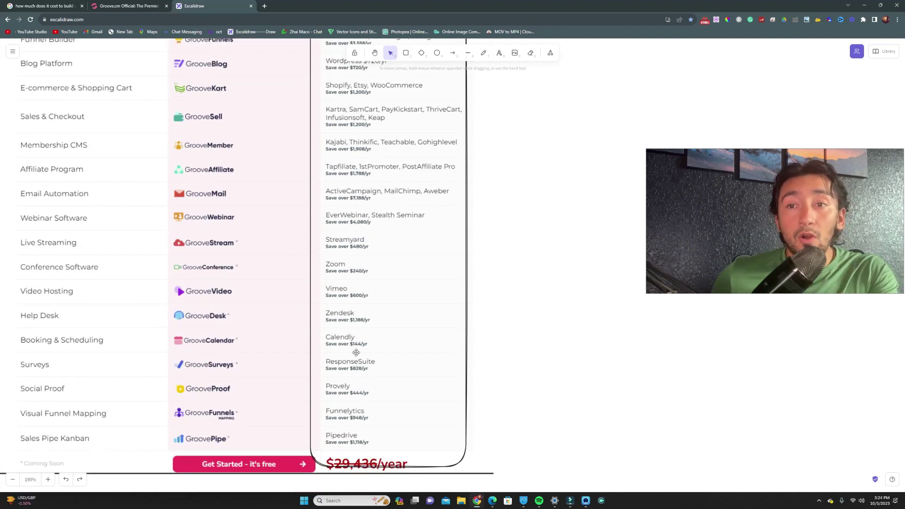
scroll(356, 352, up, 2)
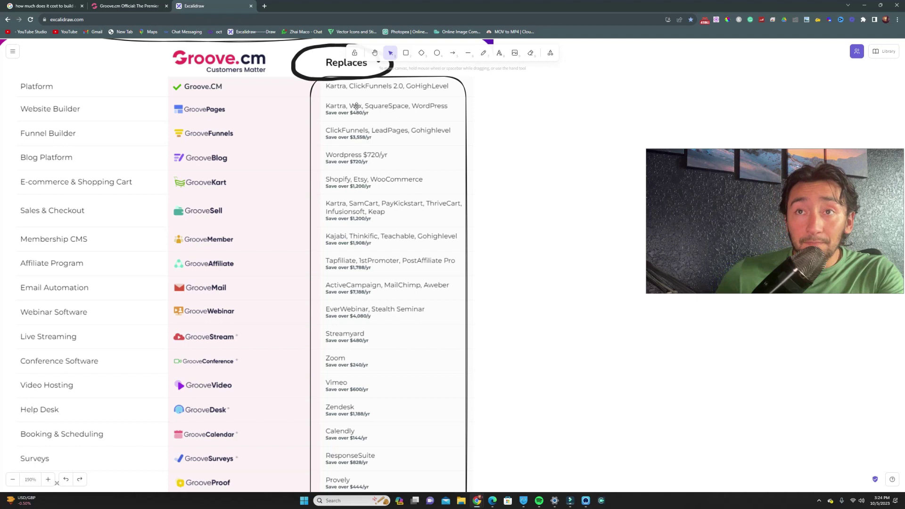
scroll(364, 232, down, 2)
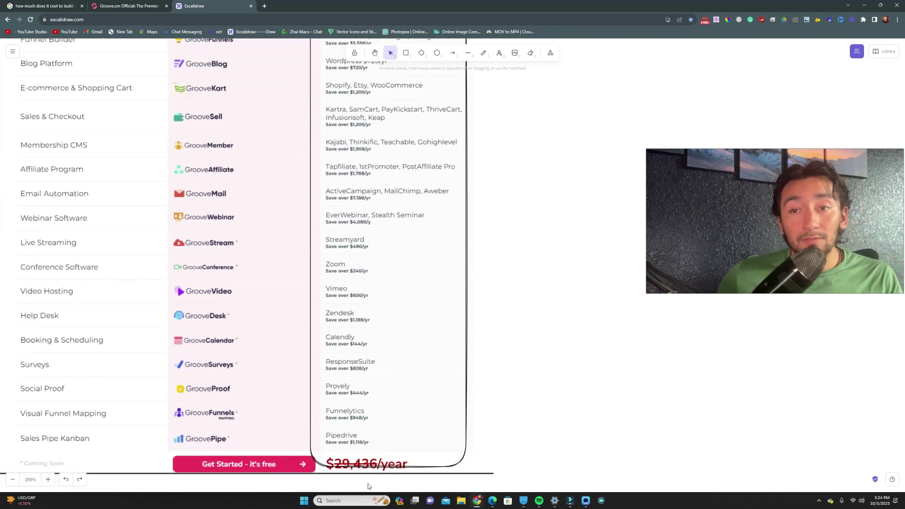
scroll(383, 456, up, 2)
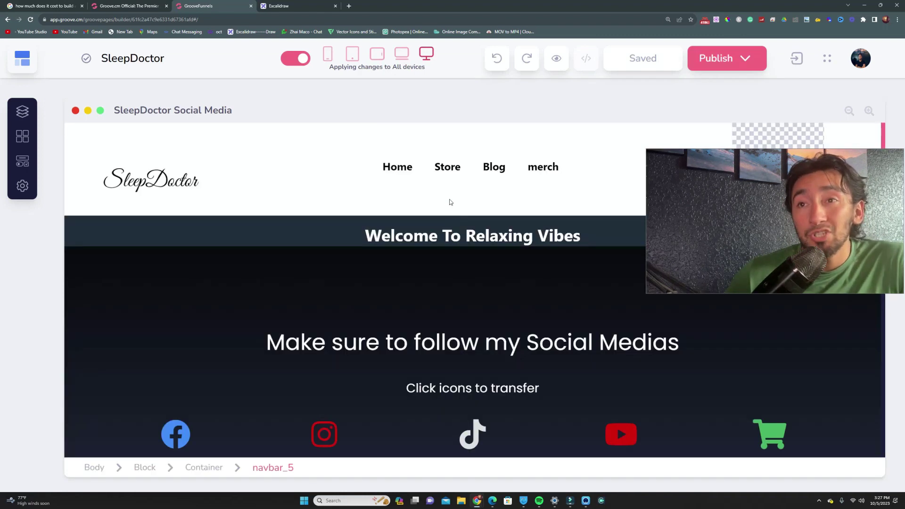
scroll(447, 206, down, 2)
scroll(446, 206, up, 2)
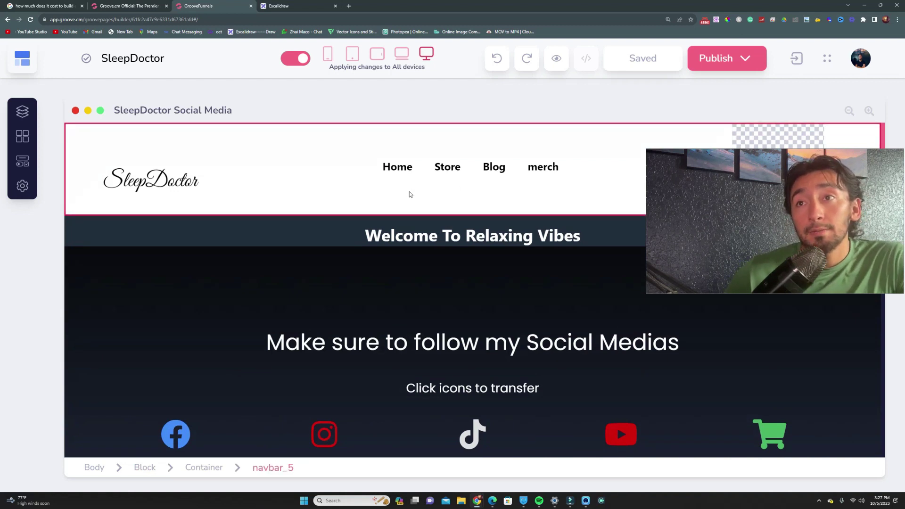
scroll(429, 214, down, 3)
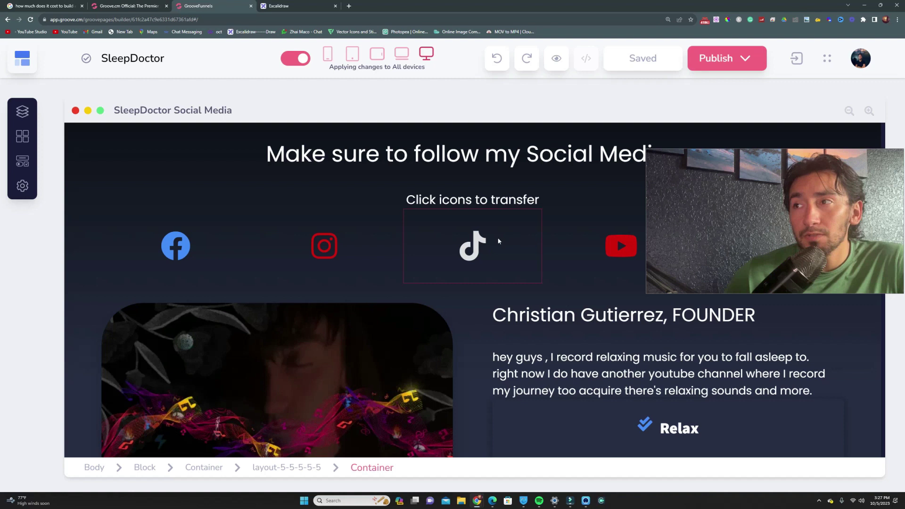
Step: Inspect the social icons section and founder image on the page, zooming the browser out
click(398, 188)
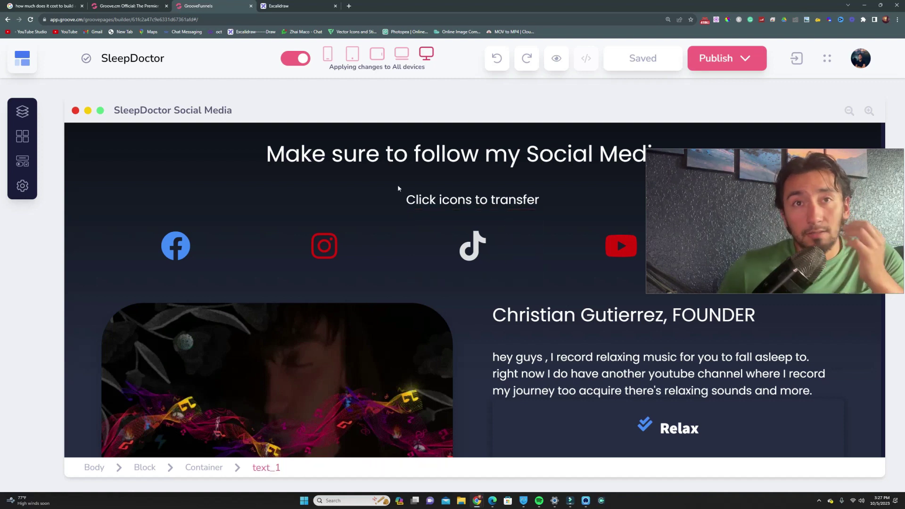
click(556, 99)
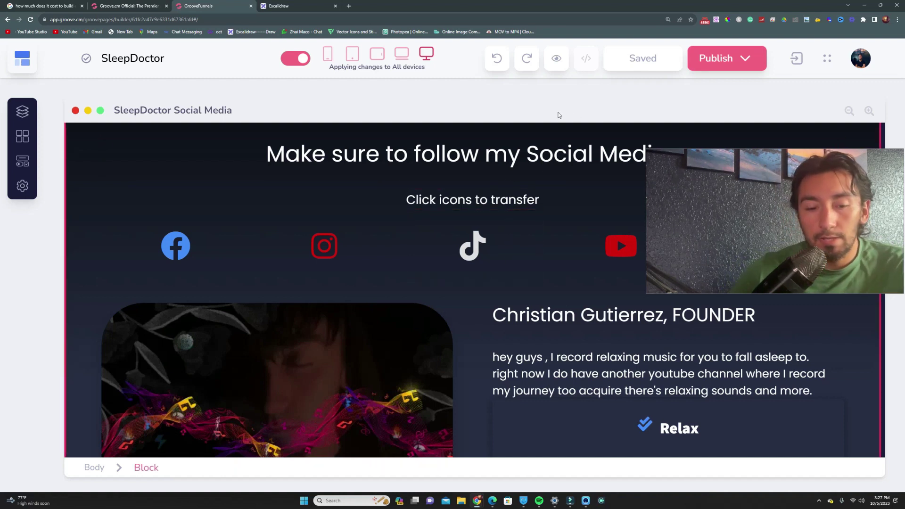
key(ctrl+minus)
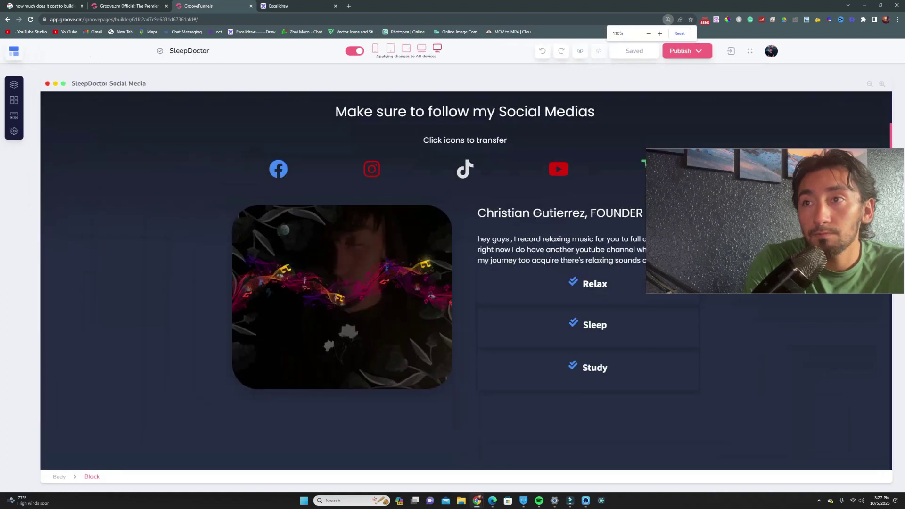
click(424, 334)
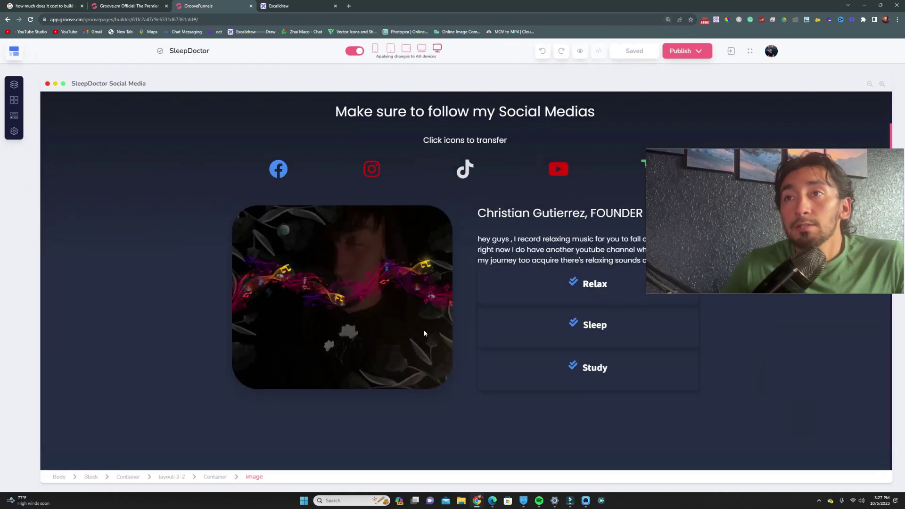
scroll(439, 319, up, 2)
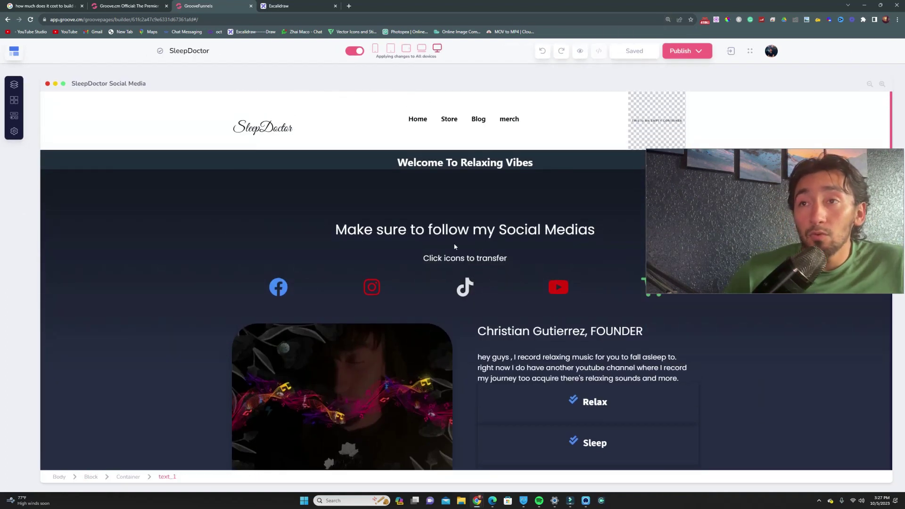
Step: Show the site's Pages list and the Instagram icon container's style settings
click(13, 86)
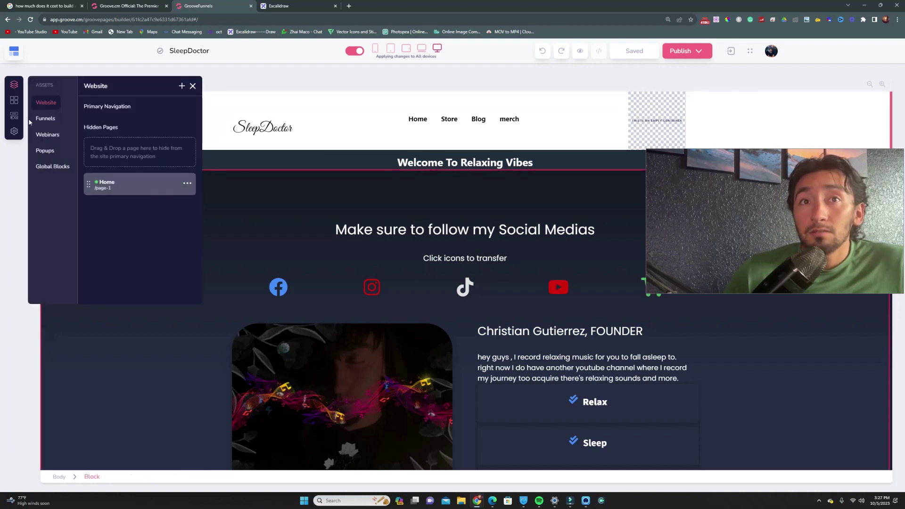
click(355, 274)
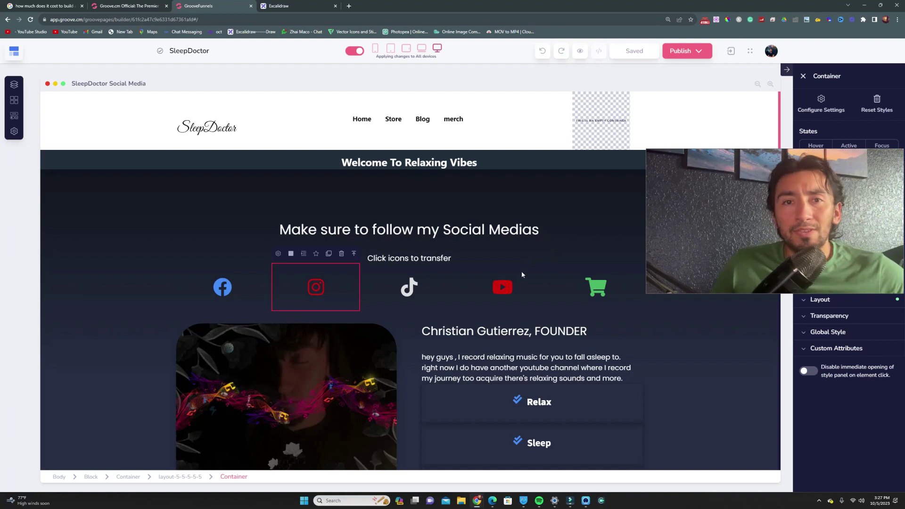
scroll(520, 273, down, 2)
scroll(519, 264, down, 1)
scroll(518, 259, up, 2)
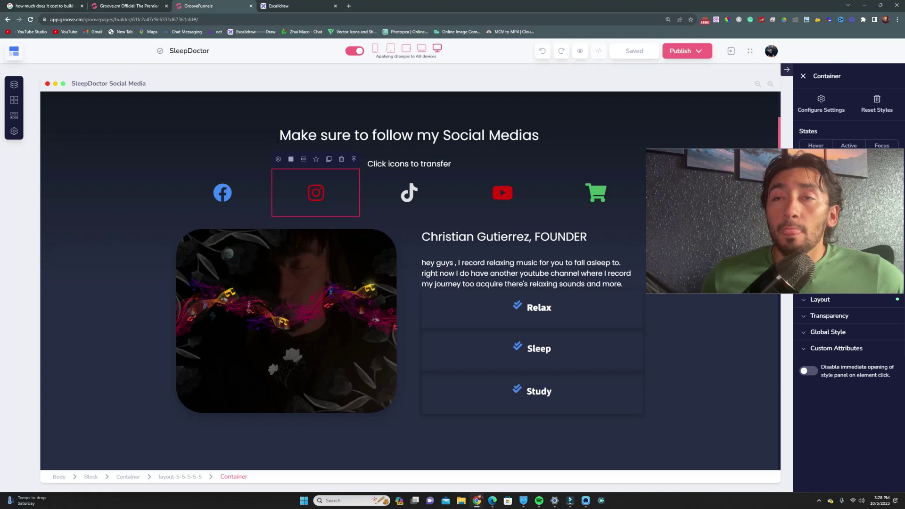
Step: Select the 'Make sure to follow' heading, then add a new empty browser tab
click(205, 141)
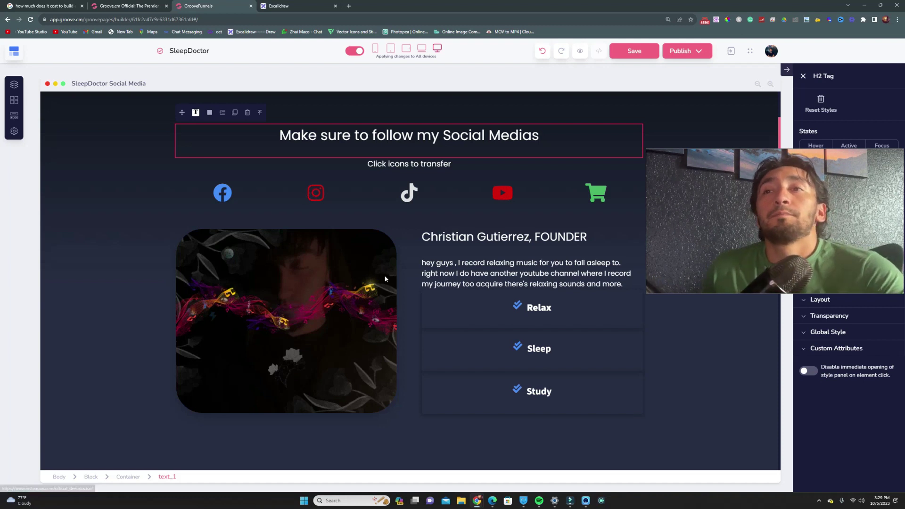
scroll(390, 272, down, 2)
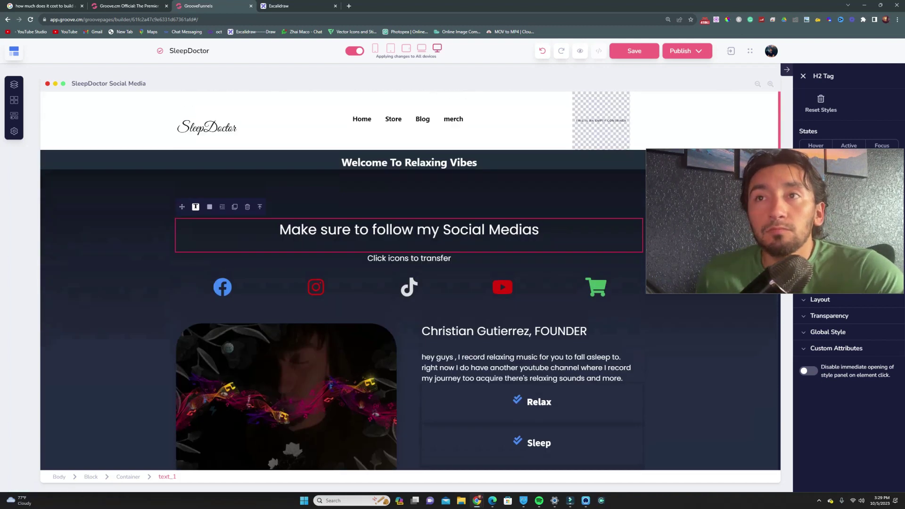
scroll(390, 268, down, 5)
scroll(390, 265, down, 3)
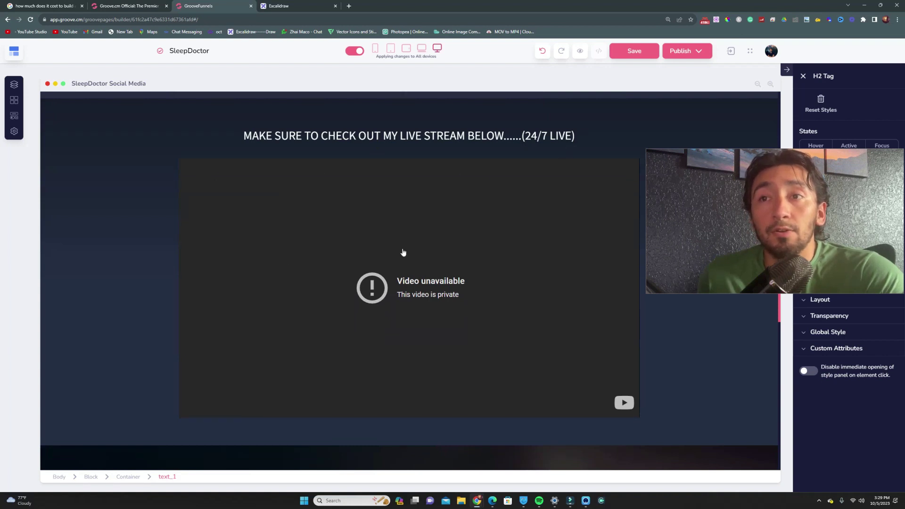
scroll(403, 253, down, 2)
scroll(411, 247, down, 4)
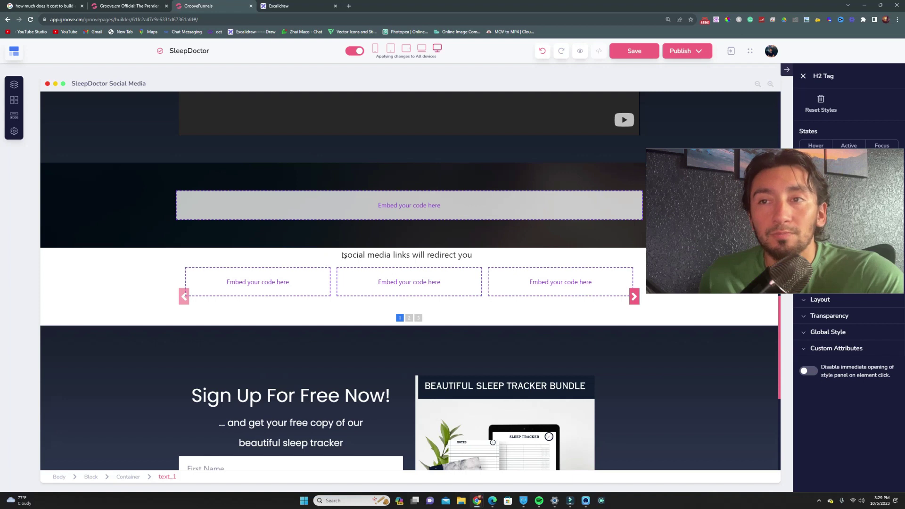
click(348, 6)
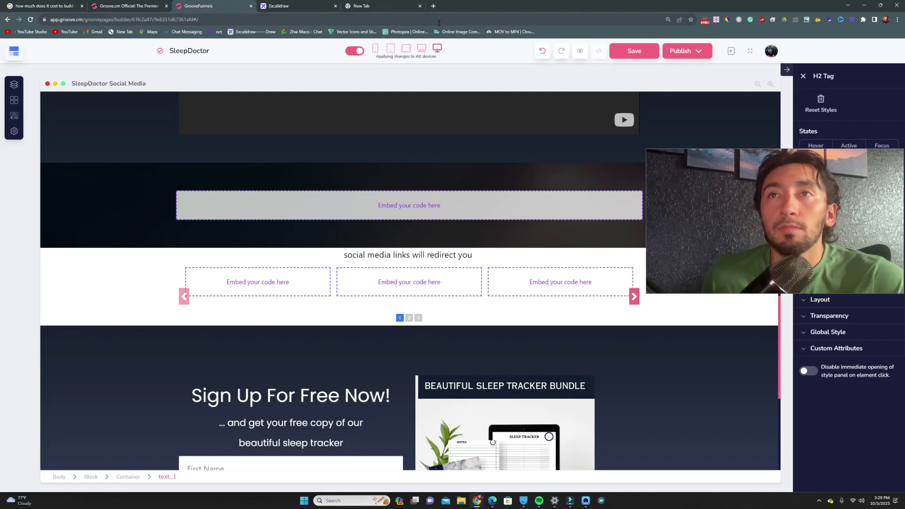
Step: Load the live sleepdoctor.store homepage from the address bar autocomplete
click(383, 6)
text(sleepdoctor.store)
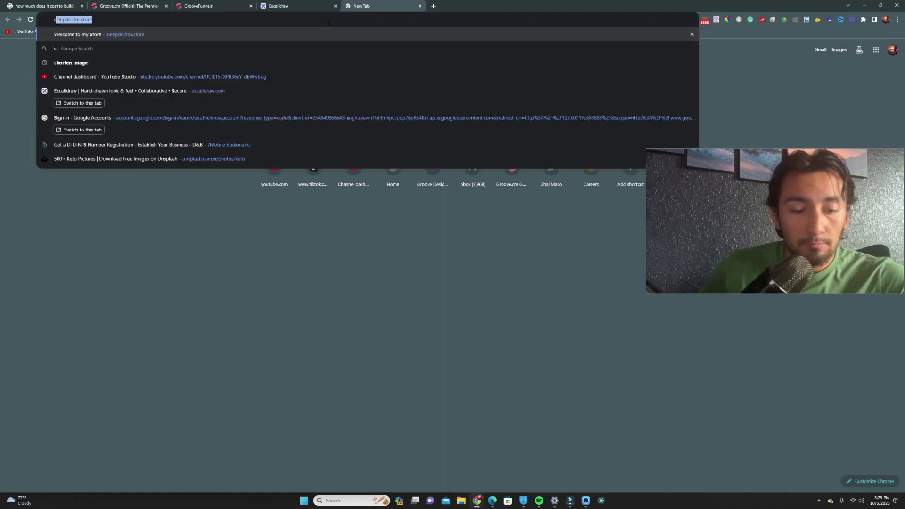
key(Return)
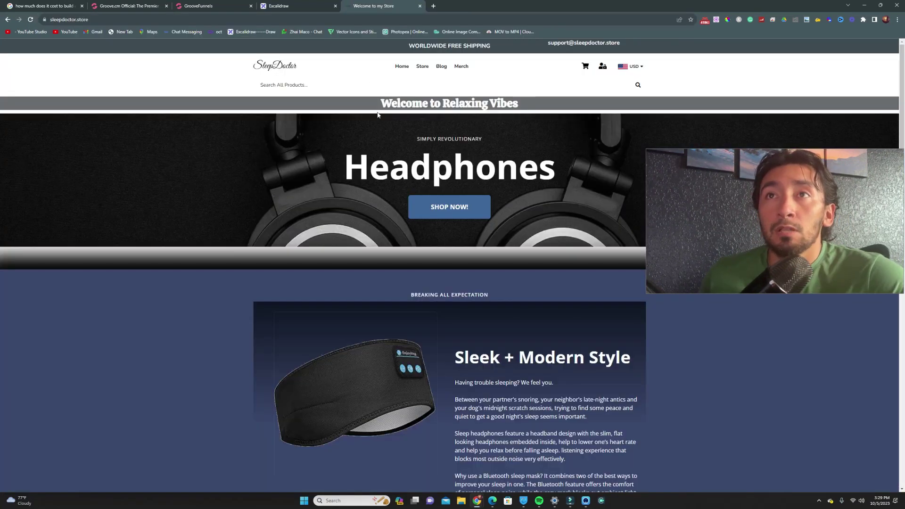
scroll(431, 161, down, 1)
scroll(432, 159, down, 2)
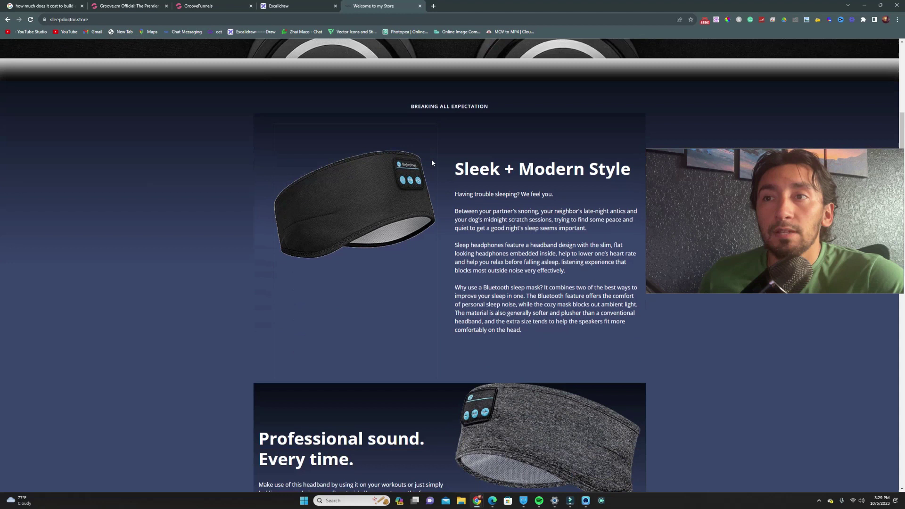
scroll(432, 157, up, 2)
scroll(431, 157, up, 1)
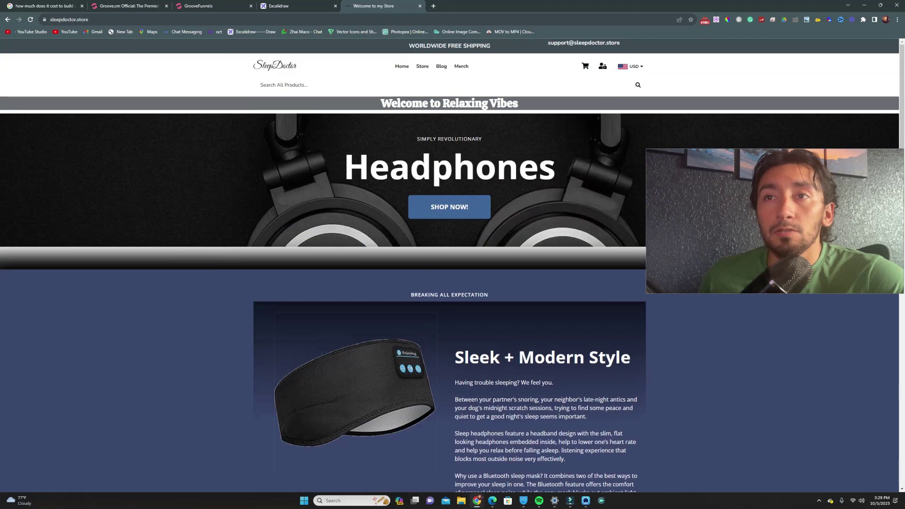
Step: Go to the live social.sleepdoctor.store page via the store's Home link
click(402, 71)
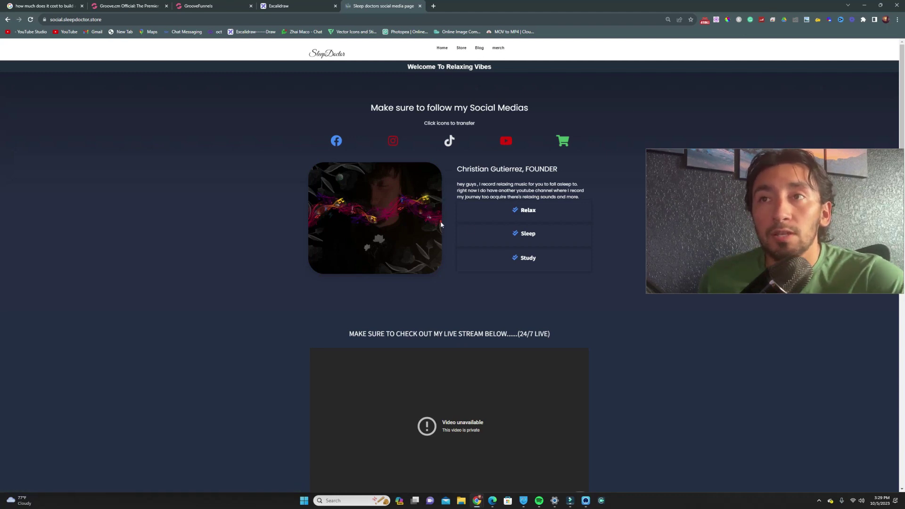
scroll(440, 221, down, 2)
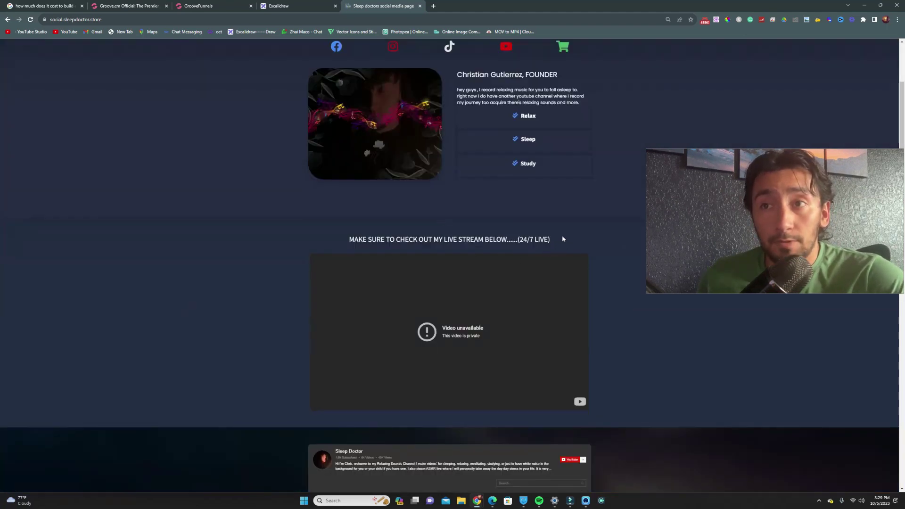
scroll(384, 292, down, 4)
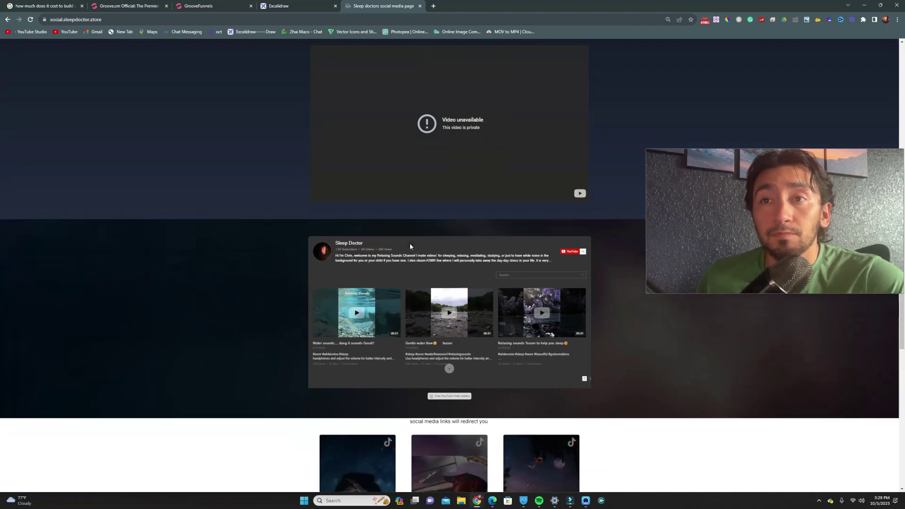
scroll(410, 243, down, 2)
scroll(361, 192, down, 4)
scroll(560, 382, down, 2)
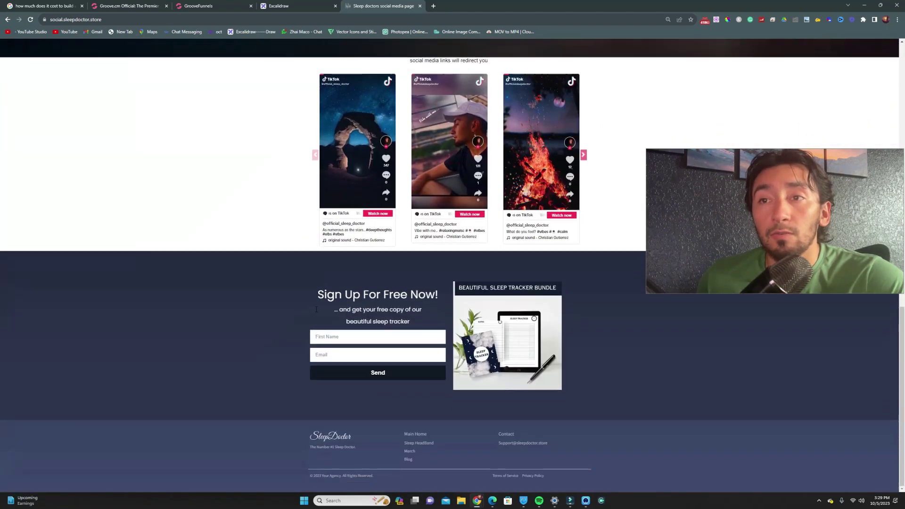
scroll(633, 357, up, 1)
scroll(633, 357, up, 5)
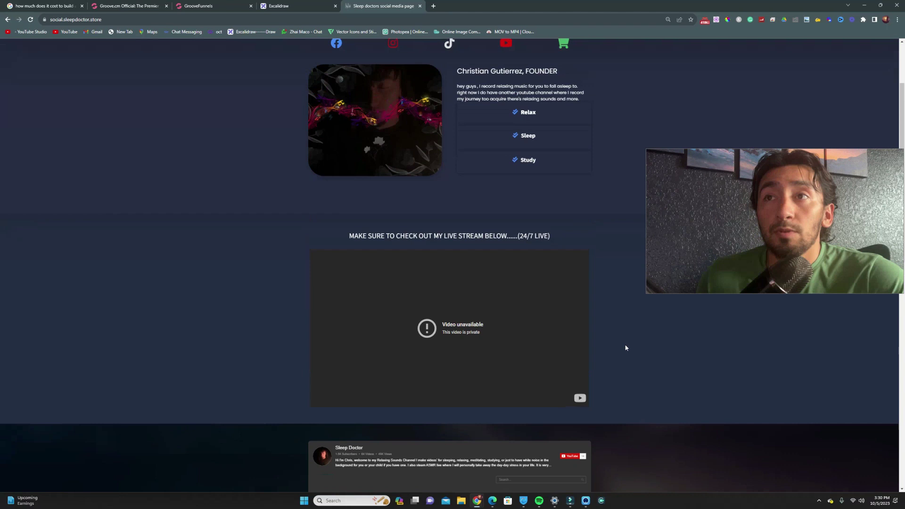
scroll(594, 339, up, 3)
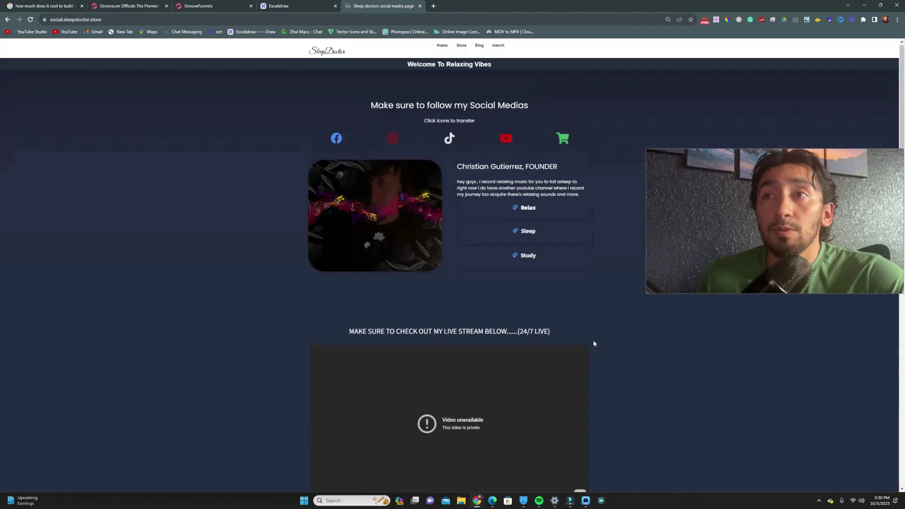
Step: Visit the official_sleep_doctor TikTok profile and return to the social page
click(449, 143)
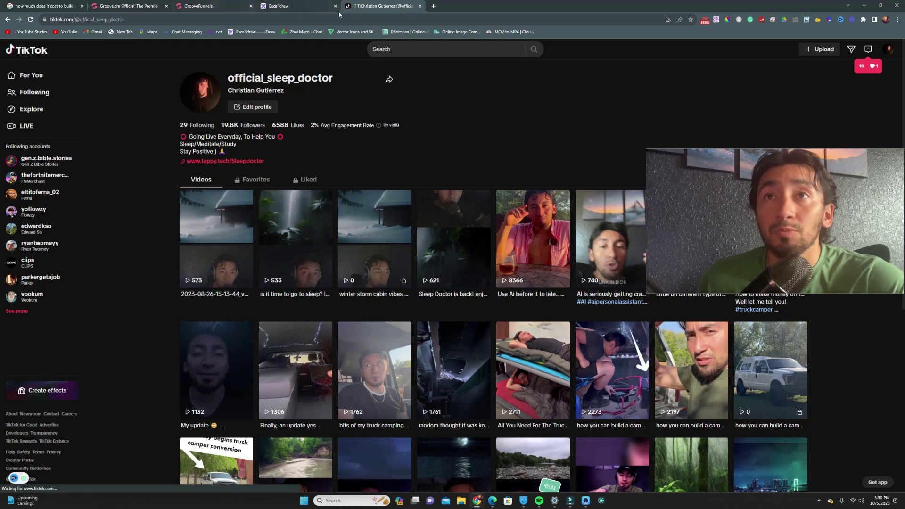
key(alt+Left)
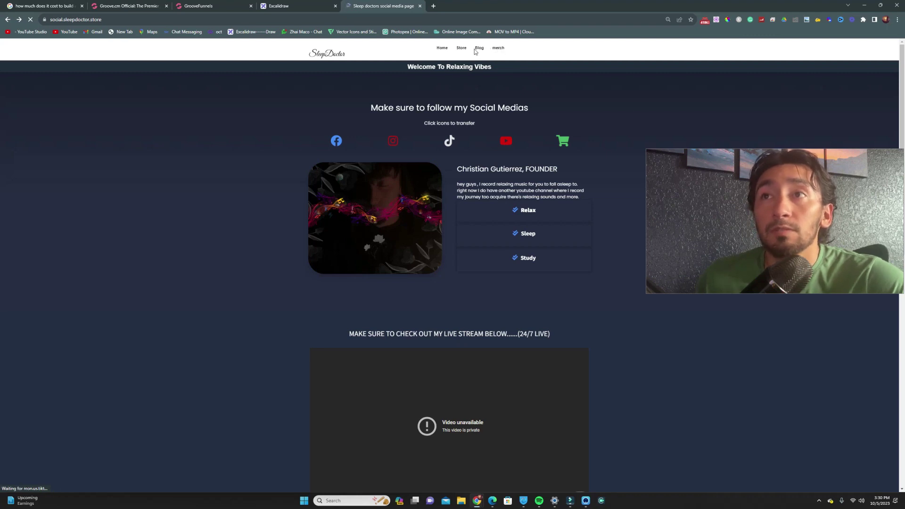
Step: Show the SleepDoctor blog with its best-sleep post, then move on to the Groove.cm homepage
click(479, 49)
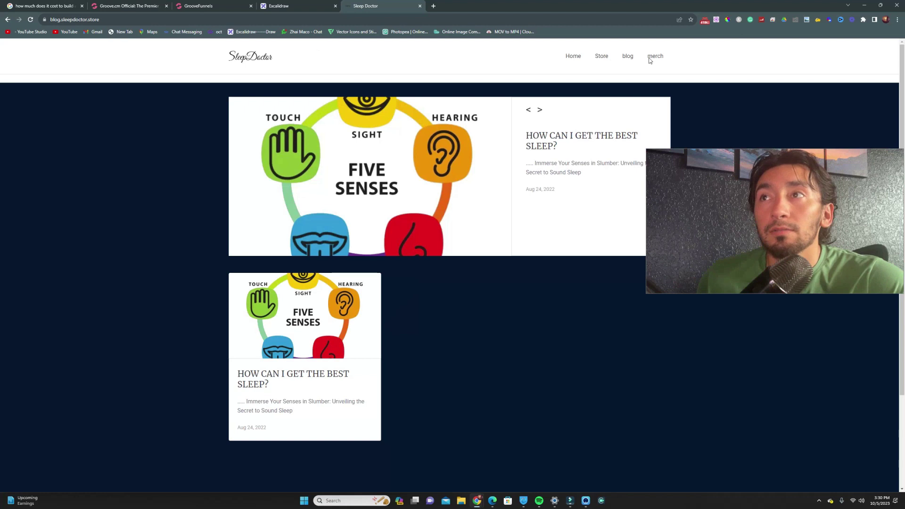
click(650, 58)
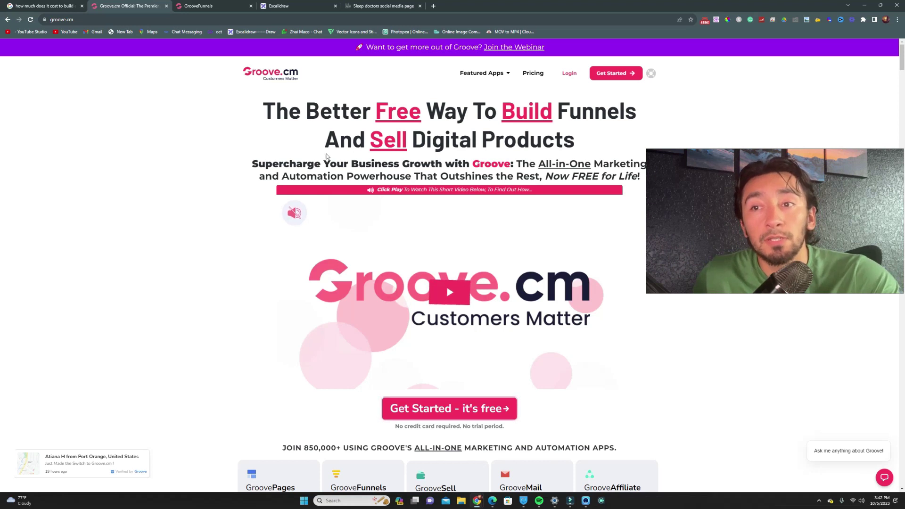
scroll(354, 177, down, 3)
scroll(388, 197, down, 5)
scroll(388, 197, down, 3)
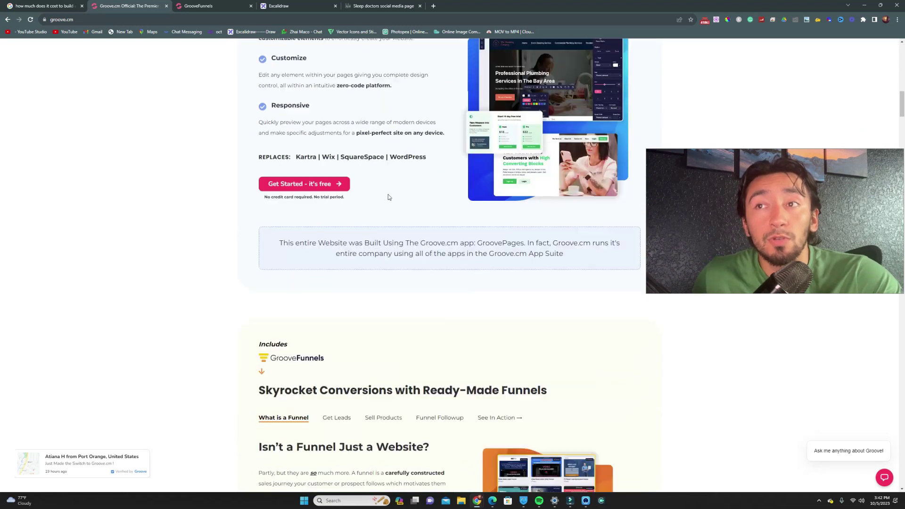
scroll(388, 196, down, 3)
scroll(388, 197, down, 4)
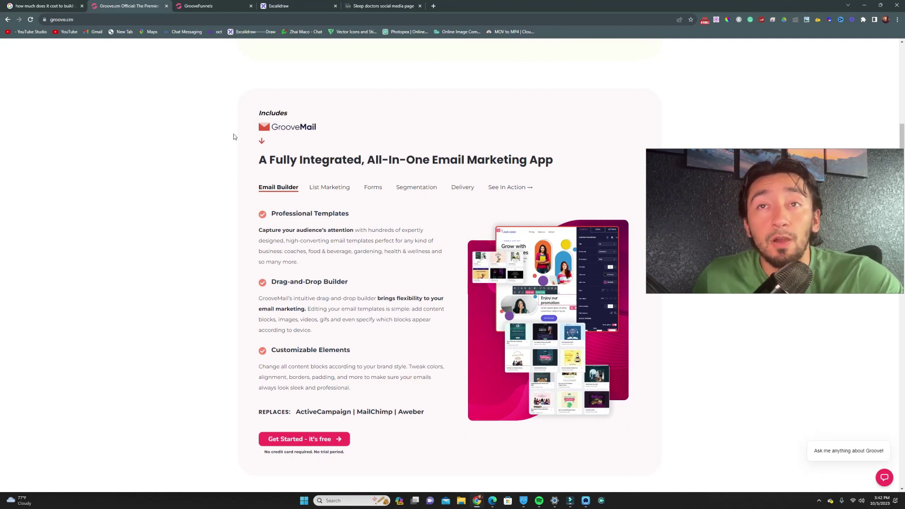
scroll(234, 136, up, 3)
scroll(282, 149, down, 3)
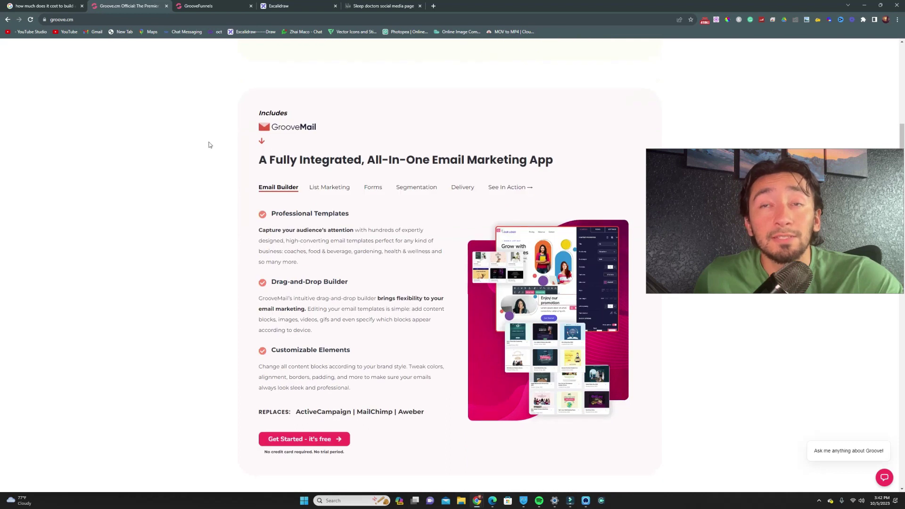
scroll(212, 145, down, 3)
scroll(220, 145, down, 1)
scroll(240, 149, down, 4)
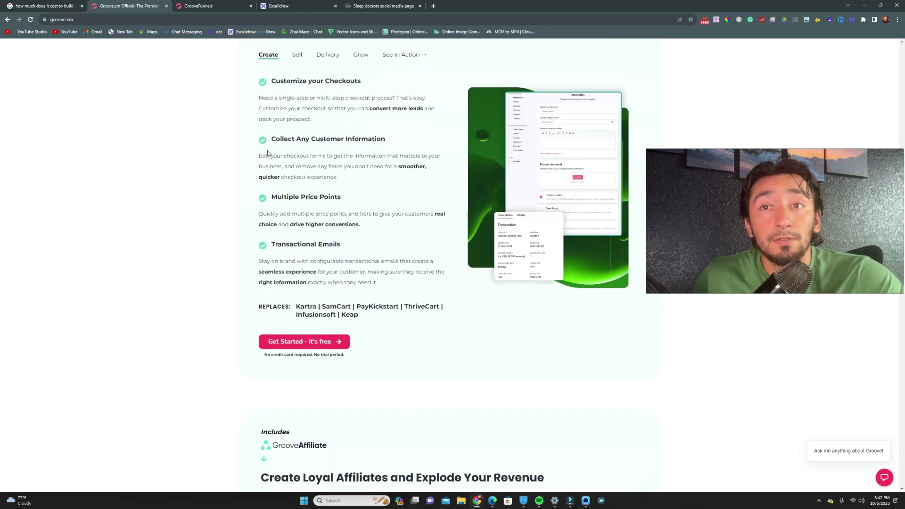
scroll(267, 150, down, 3)
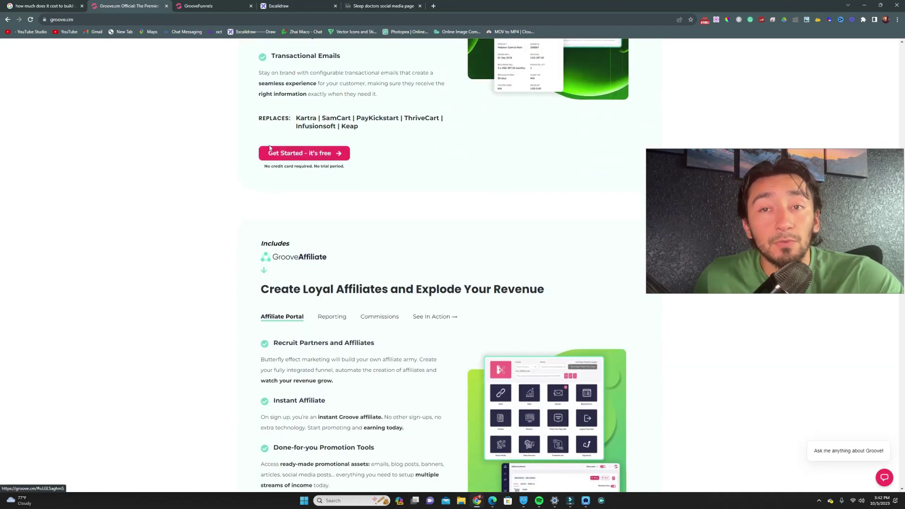
scroll(270, 146, down, 3)
scroll(271, 144, down, 4)
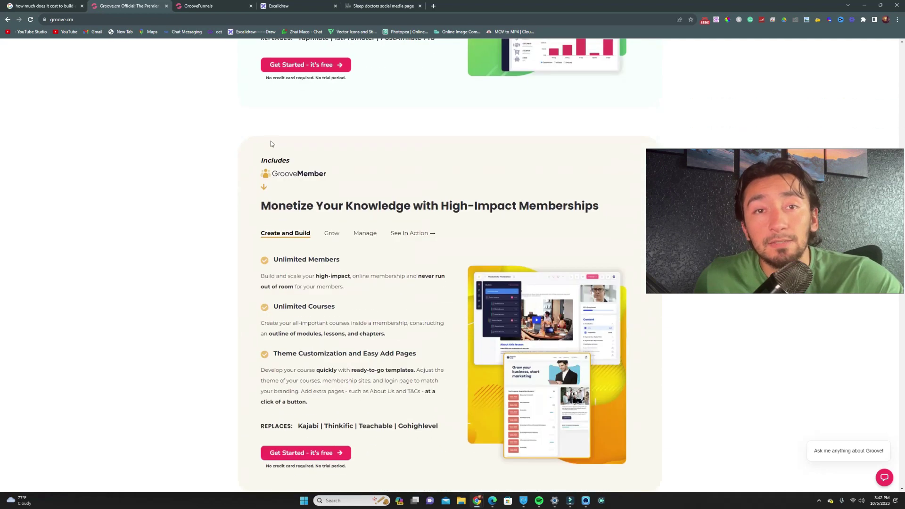
scroll(270, 142, down, 7)
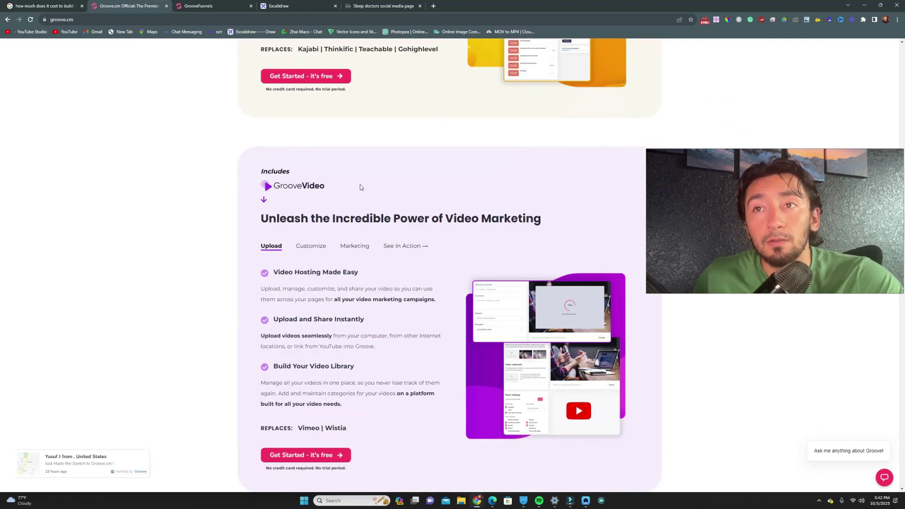
scroll(696, 203, up, 3)
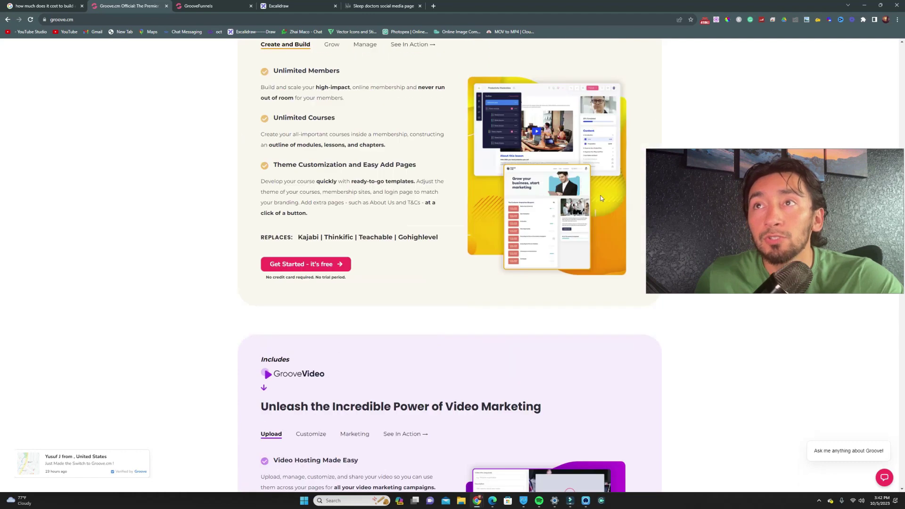
scroll(651, 194, up, 6)
scroll(599, 187, up, 5)
scroll(599, 186, up, 4)
scroll(600, 186, up, 3)
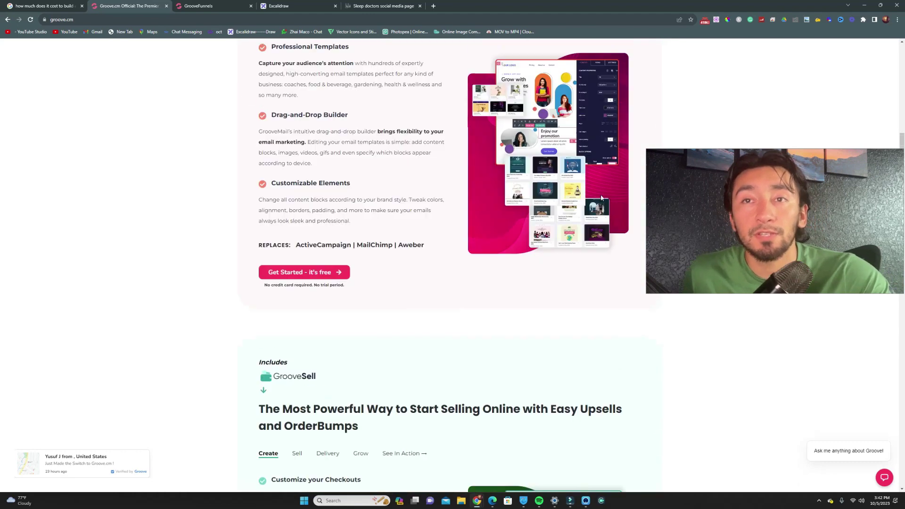
scroll(599, 186, up, 8)
scroll(599, 187, up, 3)
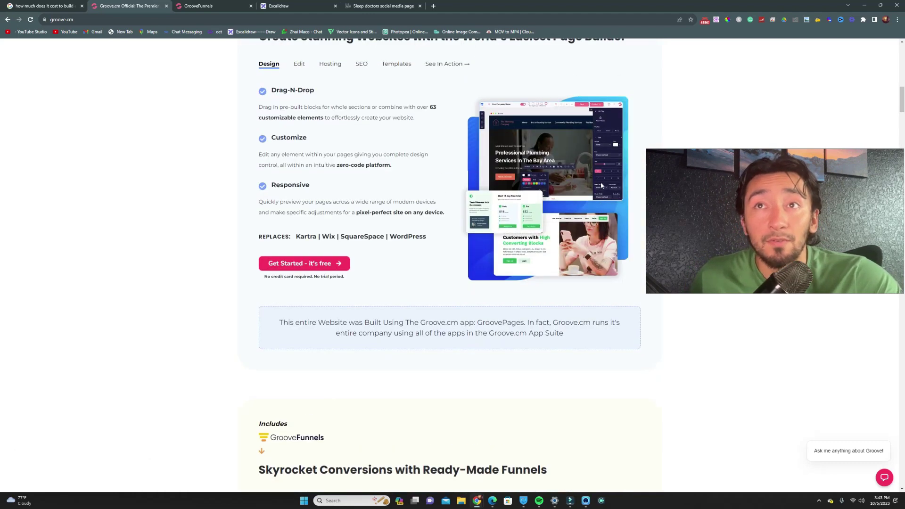
scroll(601, 186, up, 4)
scroll(603, 182, up, 8)
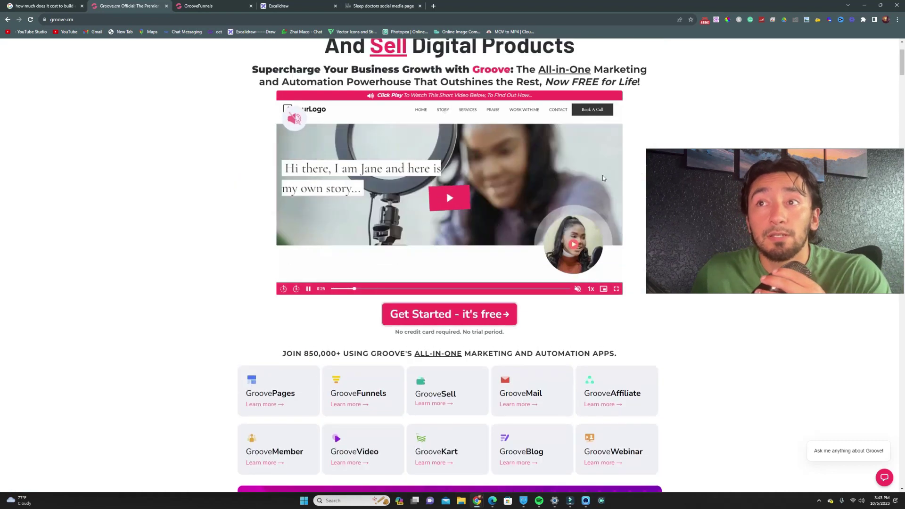